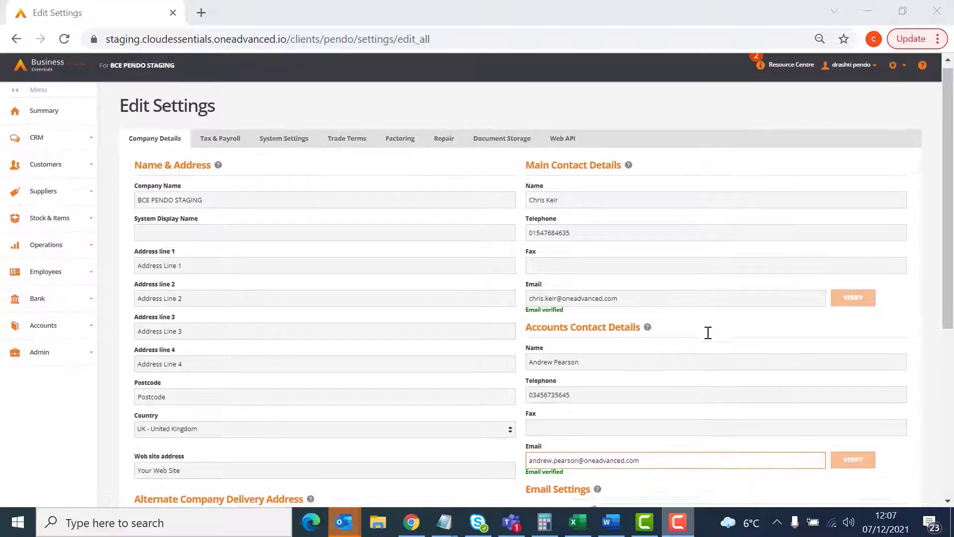
- Review the company's default from address options, Cc and Bcc settings, and the preferred contact method on the Ace Supplies Limited customer record
{"action": "left_click", "coordinate": [904, 75]}
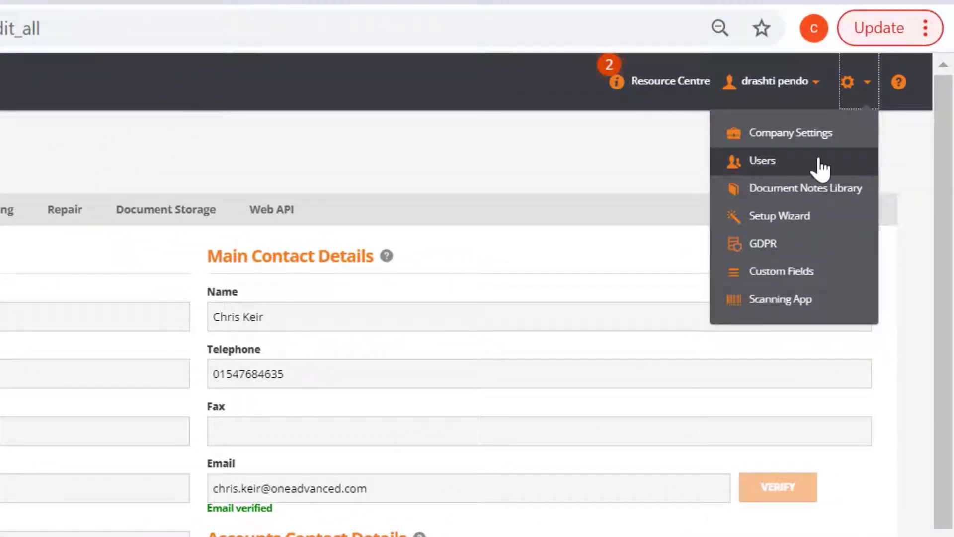
{"action": "left_click", "coordinate": [860, 90]}
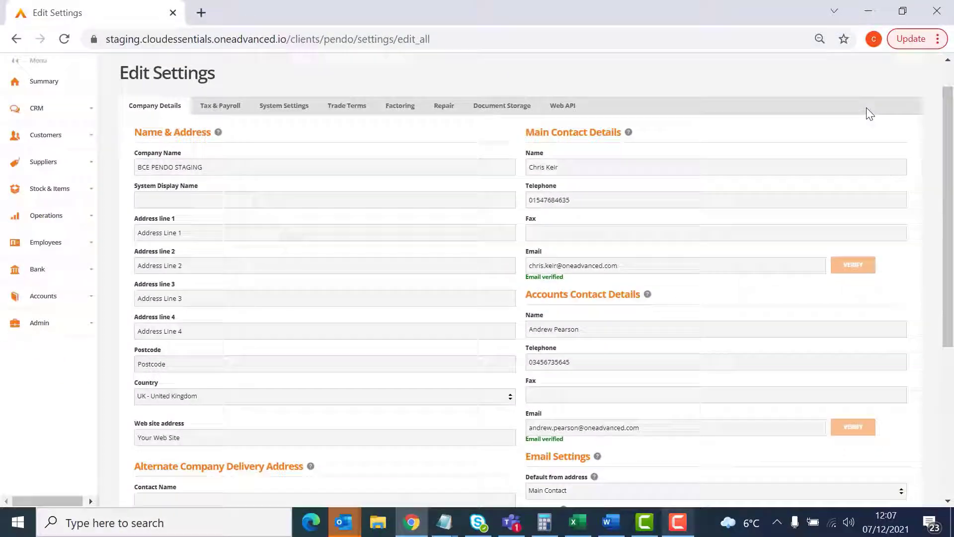
{"action": "scroll", "coordinate": [890, 219], "scroll_direction": "down", "scroll_amount": 3}
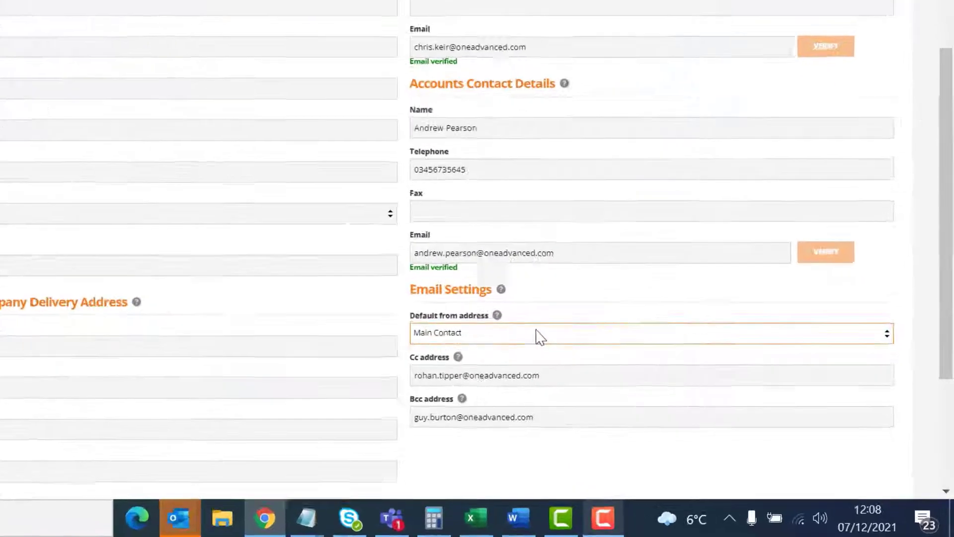
{"action": "left_click", "coordinate": [537, 332]}
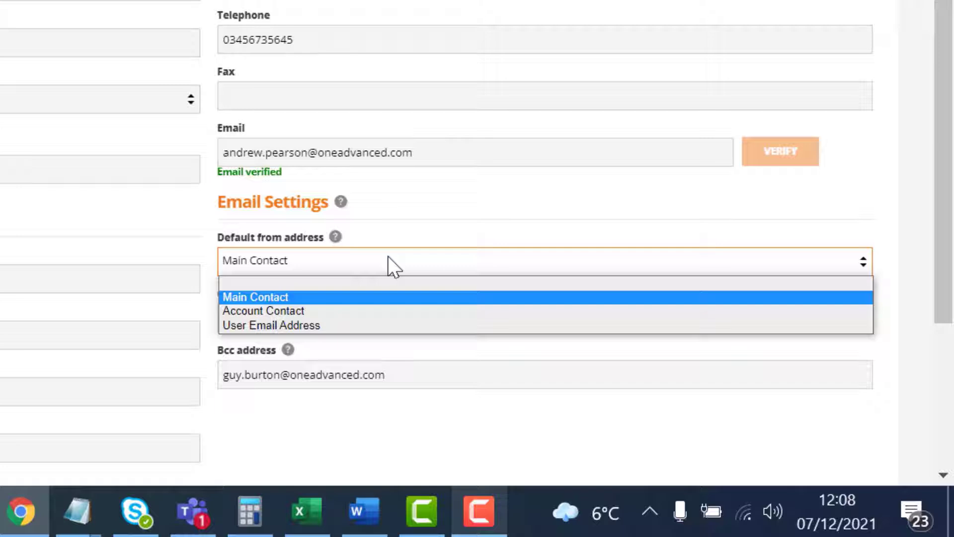
{"action": "left_click", "coordinate": [389, 257]}
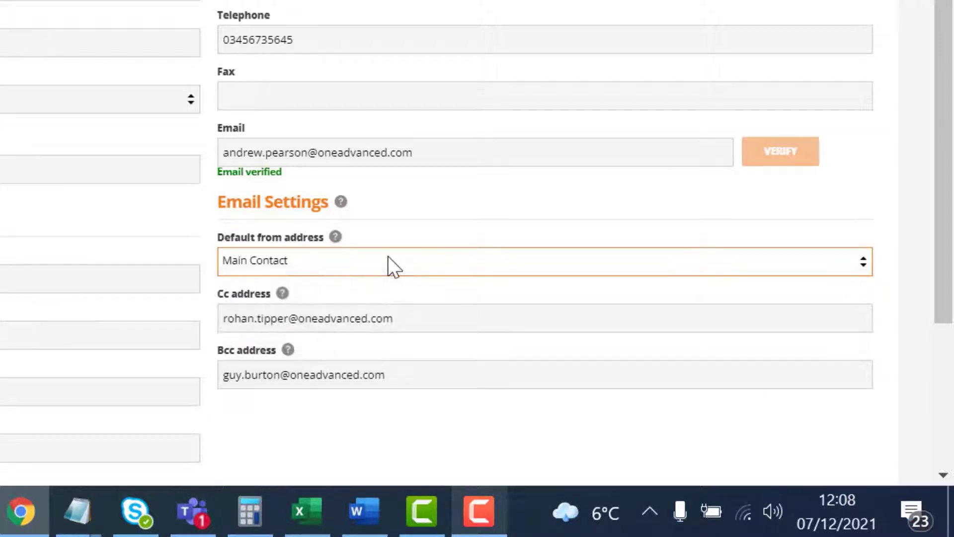
{"action": "left_click", "coordinate": [427, 316]}
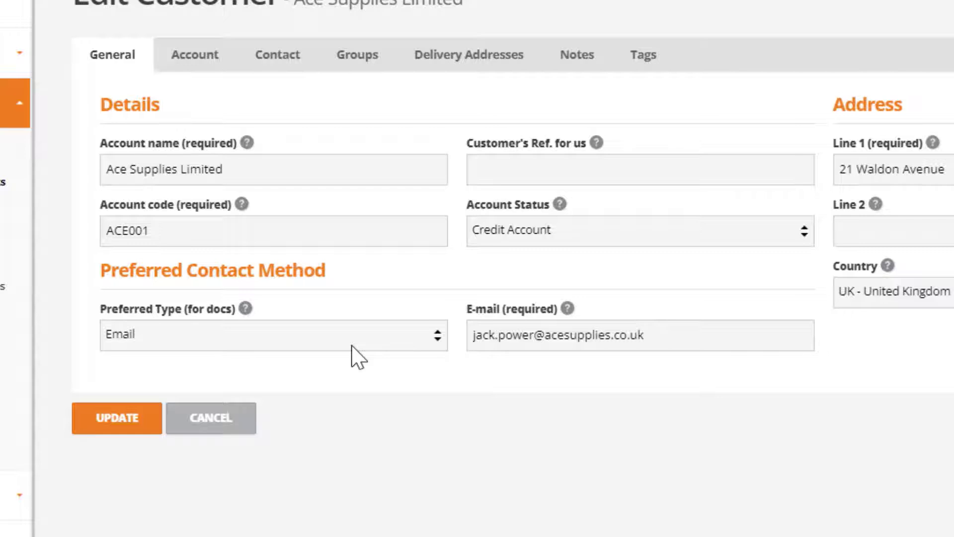
{"action": "left_click", "coordinate": [352, 343]}
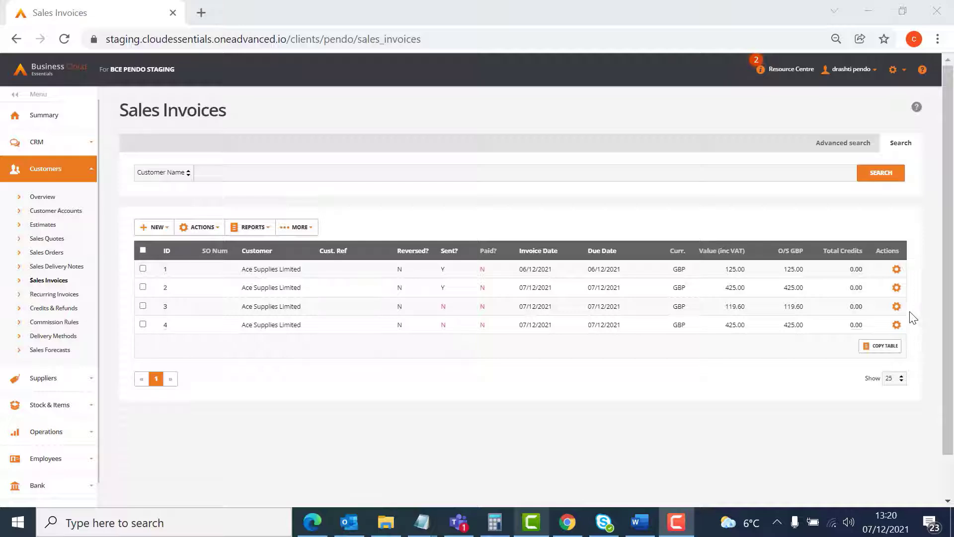
- Open the Print & Send Invoice form for sales invoice 3 and check the available sender addresses
{"action": "left_click", "coordinate": [897, 306]}
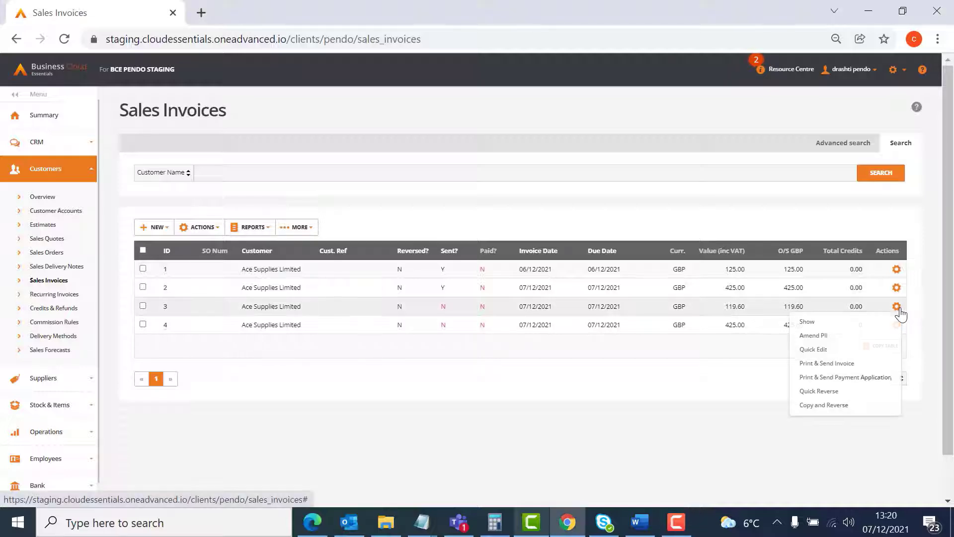
{"action": "left_click", "coordinate": [859, 365]}
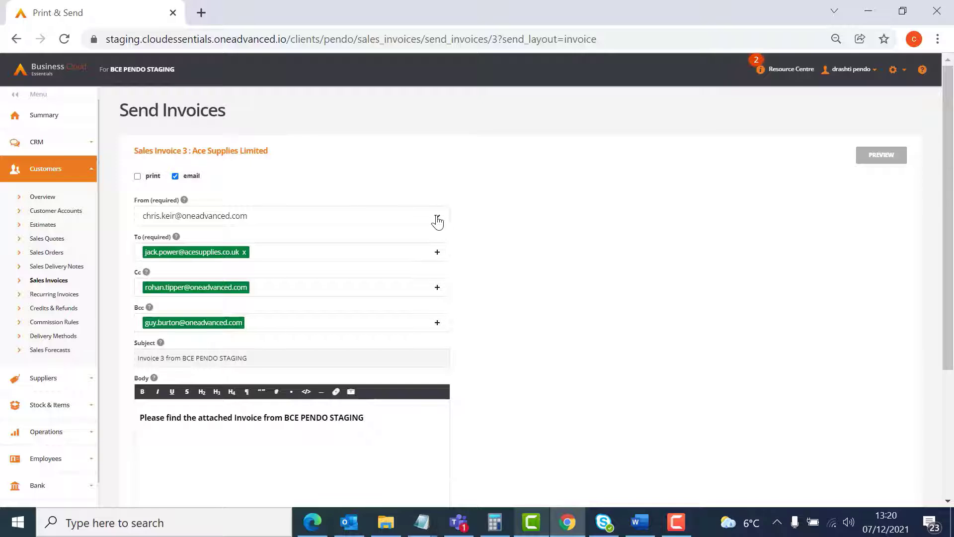
{"action": "left_click", "coordinate": [437, 220]}
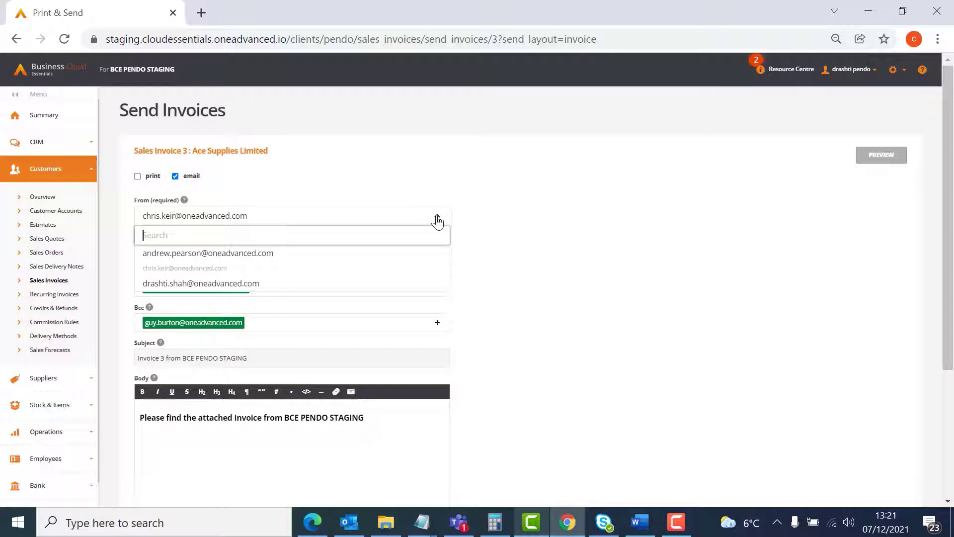
{"action": "left_click", "coordinate": [437, 221]}
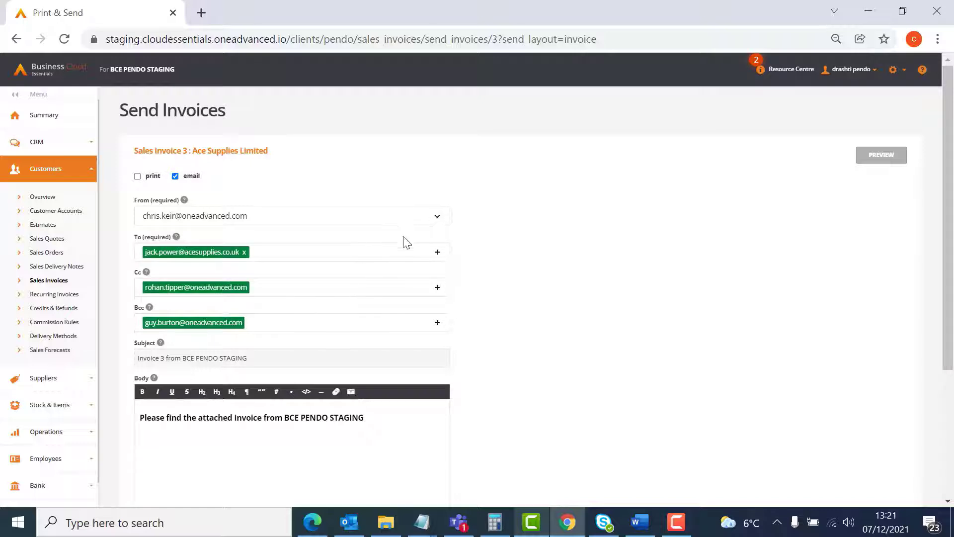
- Add a second suggested customer contact and a manually entered e-mail address to the invoice's To recipients
{"action": "left_click", "coordinate": [374, 258]}
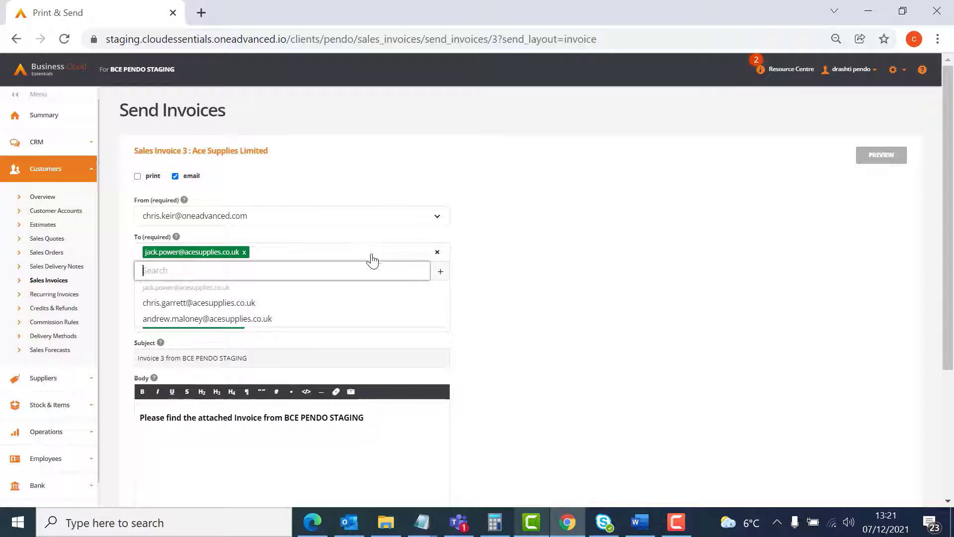
{"action": "left_click", "coordinate": [318, 309]}
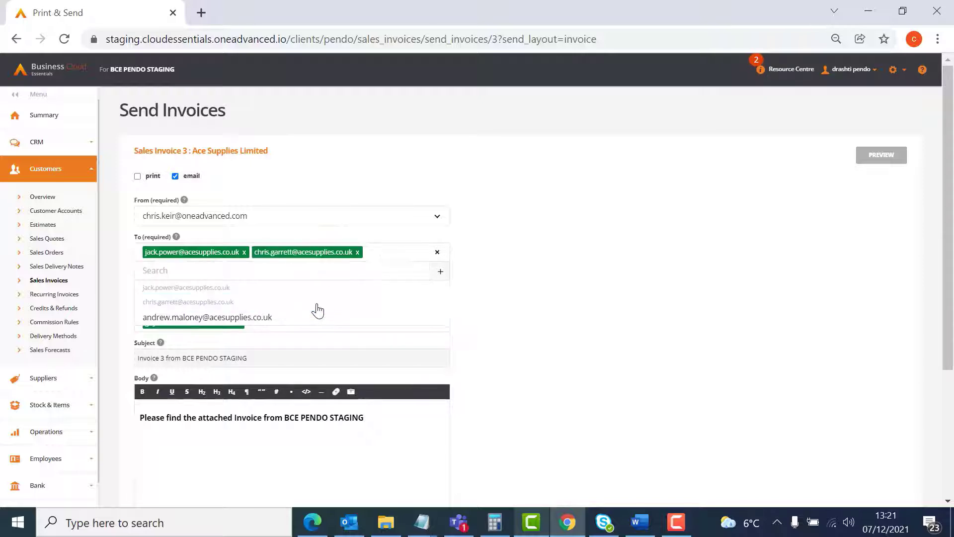
{"action": "left_click", "coordinate": [449, 276]}
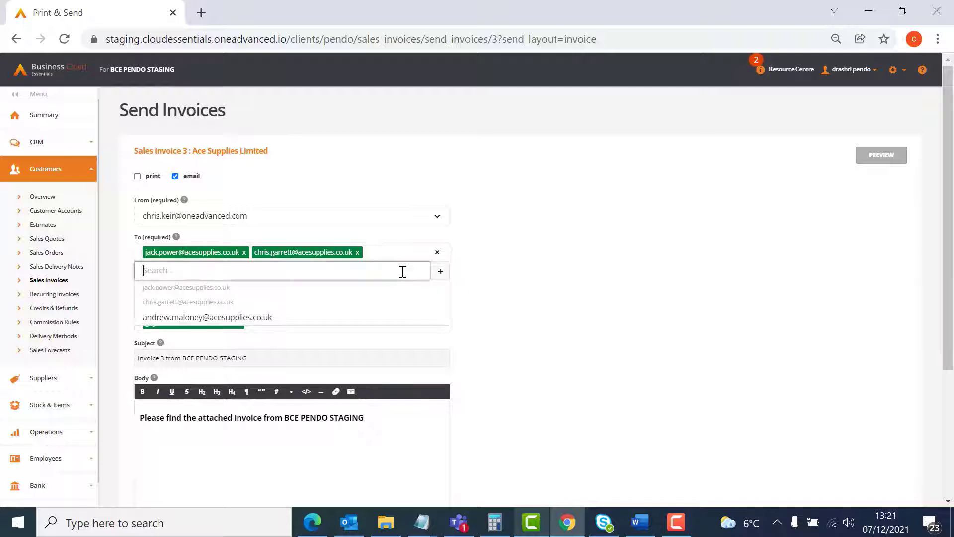
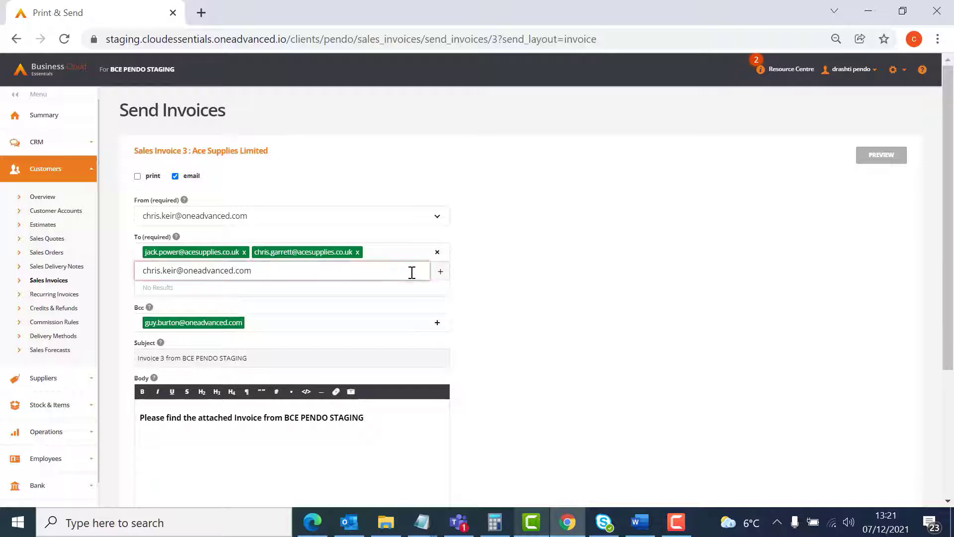
{"action": "left_click", "coordinate": [440, 273]}
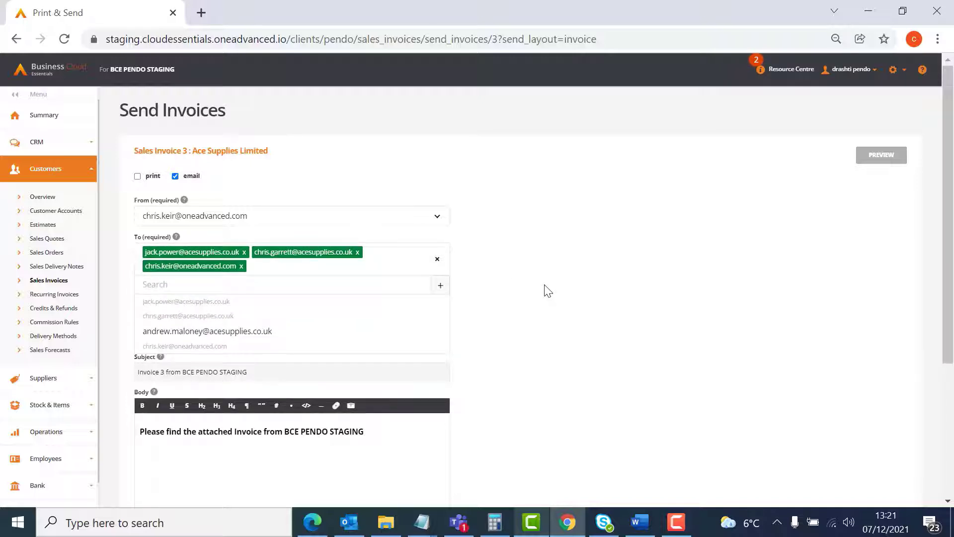
{"action": "left_click", "coordinate": [548, 290]}
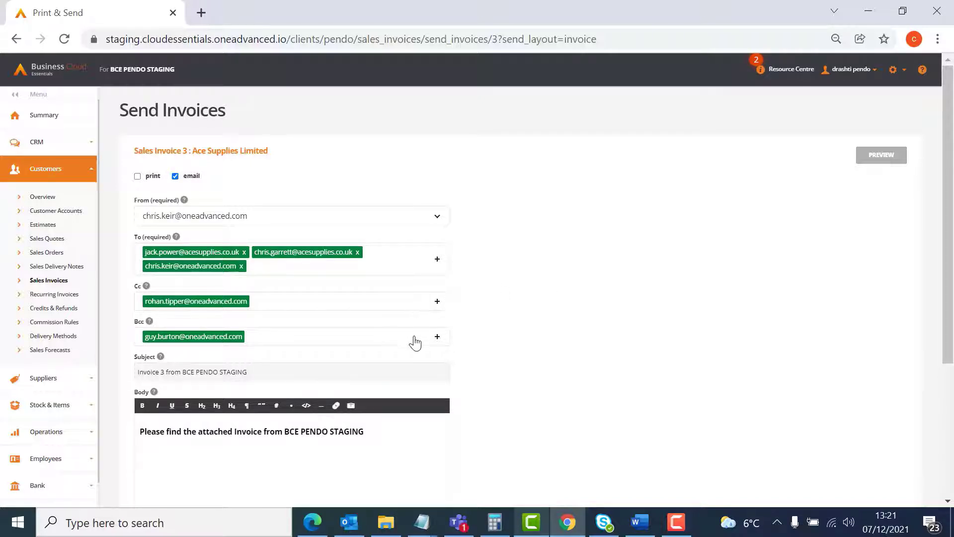
- Change the e-mail subject to "Invoice for your latest purchase"
{"action": "left_click_drag", "start_coordinate": [275, 373], "coordinate": [167, 372]}
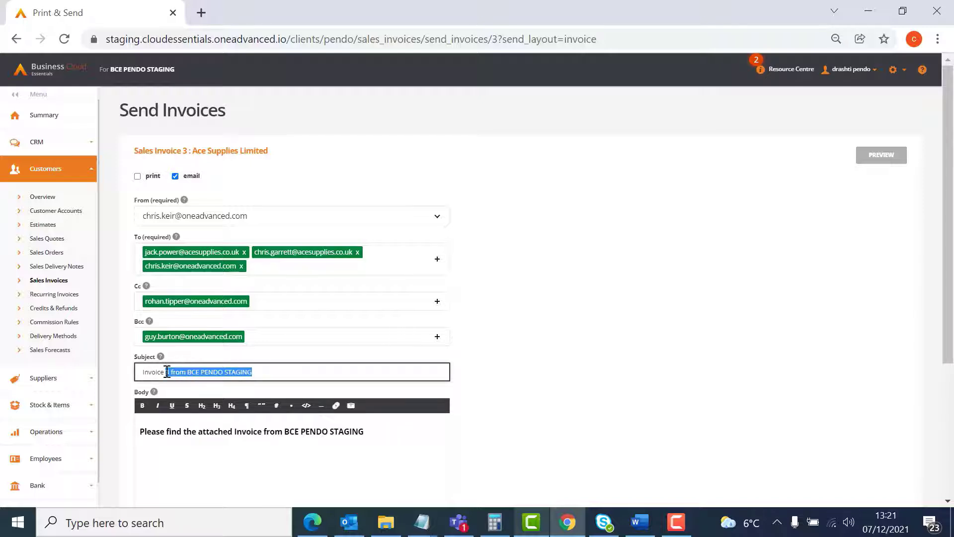
{"action": "type", "text": "for your latest pu"}
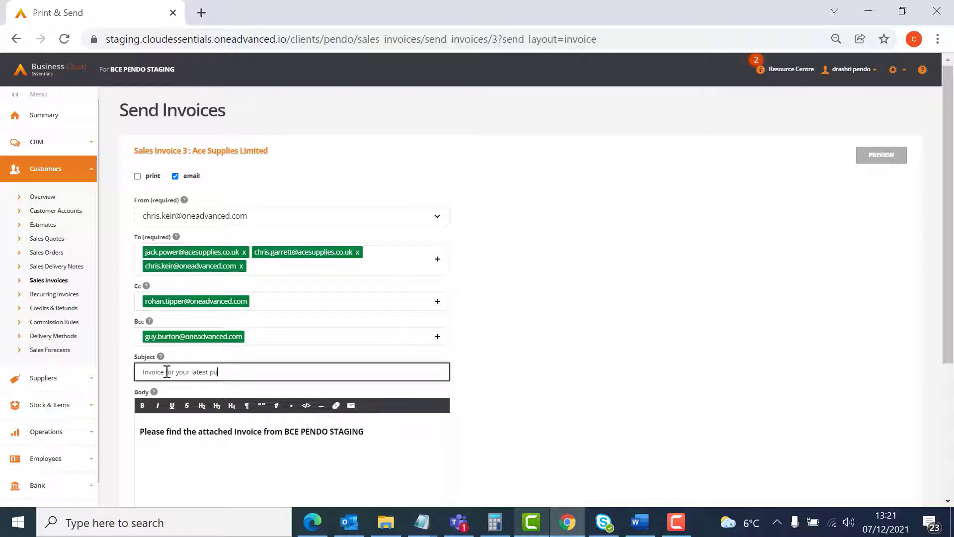
{"action": "type", "text": "rchase"}
- Add the line "Thank you for shopping with us!" below the existing e-mail body text, leaving a blank line between them
{"action": "scroll", "coordinate": [487, 379], "scroll_direction": "down", "scroll_amount": 3}
{"action": "left_click", "coordinate": [387, 275]}
{"action": "key", "text": "Return"}
{"action": "key", "text": "Return"}
{"action": "type", "text": "Thank you for sh"}
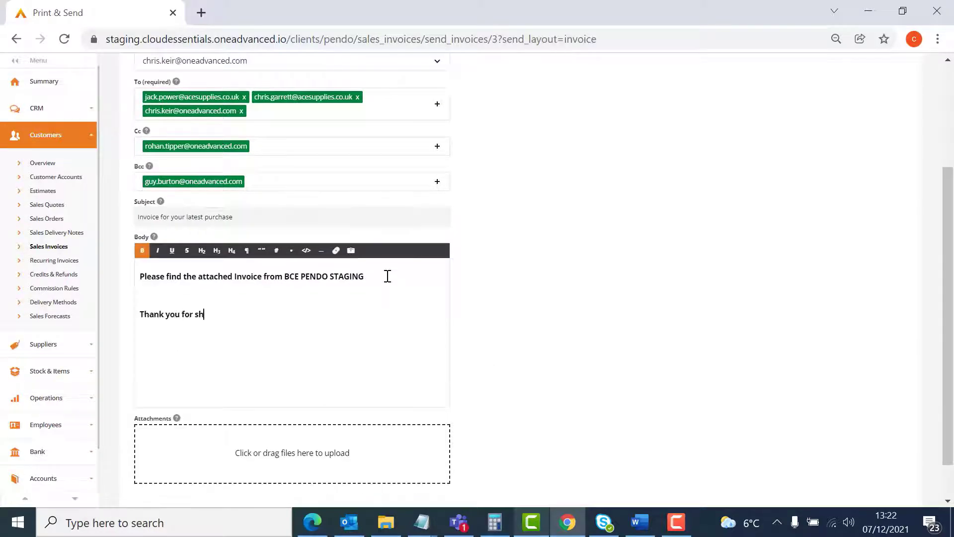
{"action": "type", "text": "opping with us!"}
- Format the thank-you line as italic without bold, and underline the sentence about the attached invoice
{"action": "left_click_drag", "start_coordinate": [267, 314], "coordinate": [138, 314]}
{"action": "left_click", "coordinate": [143, 251]}
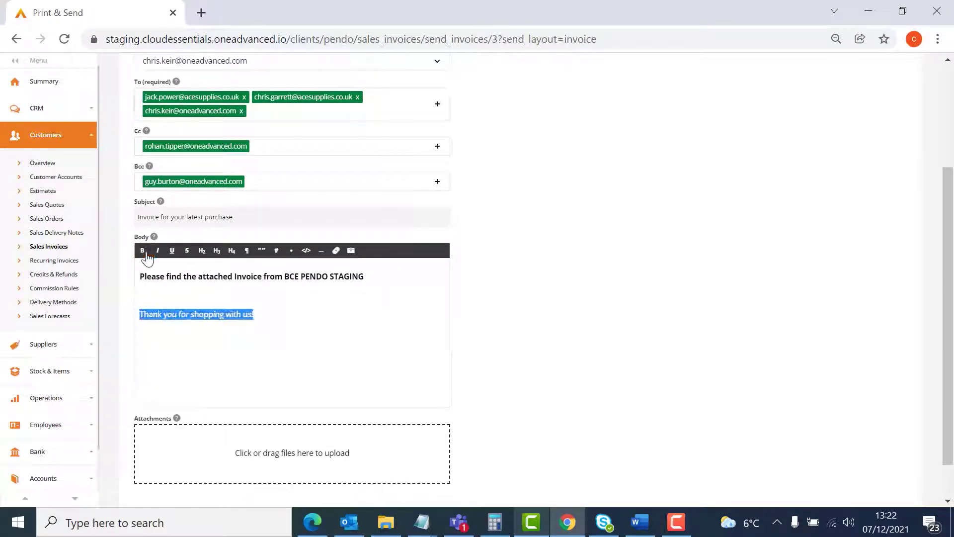
{"action": "left_click", "coordinate": [158, 251]}
{"action": "left_click_drag", "start_coordinate": [139, 276], "coordinate": [367, 277]}
{"action": "left_click", "coordinate": [172, 251]}
{"action": "left_click", "coordinate": [269, 316]}
- Attach the PDF "Instructions and Technical Requirements" from the Downloads folder in File Explorer to the invoice e-mail
{"action": "scroll", "coordinate": [269, 318], "scroll_direction": "down", "scroll_amount": 1}
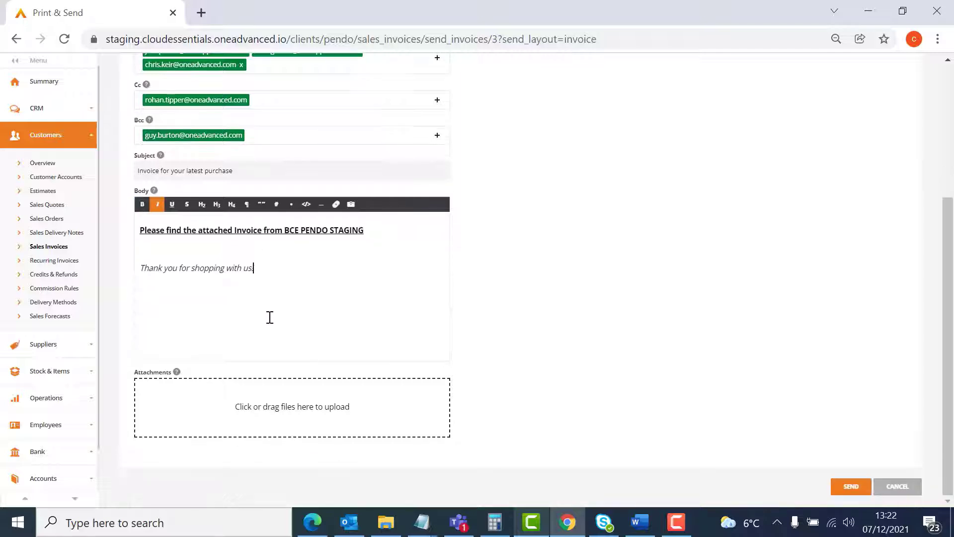
{"action": "left_click", "coordinate": [386, 522]}
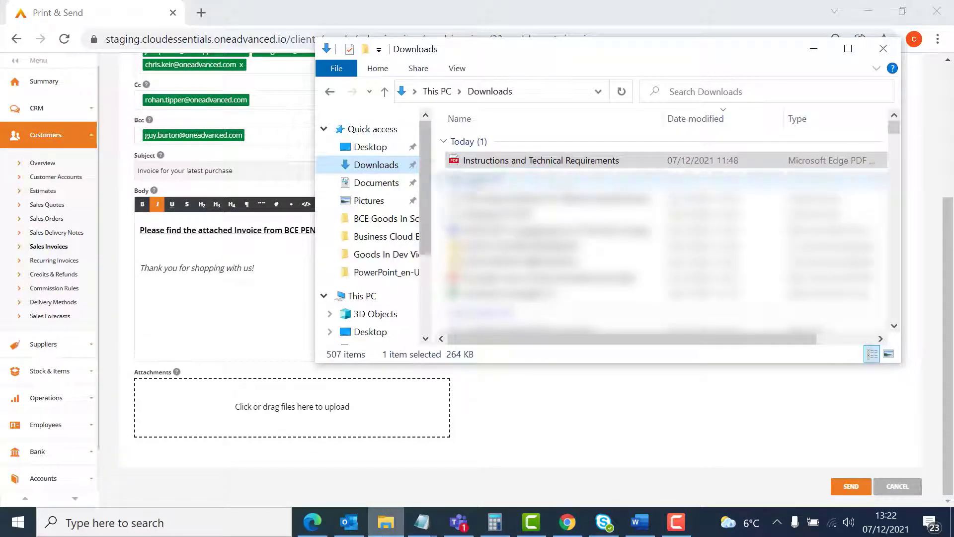
{"action": "left_click_drag", "start_coordinate": [485, 164], "coordinate": [288, 430]}
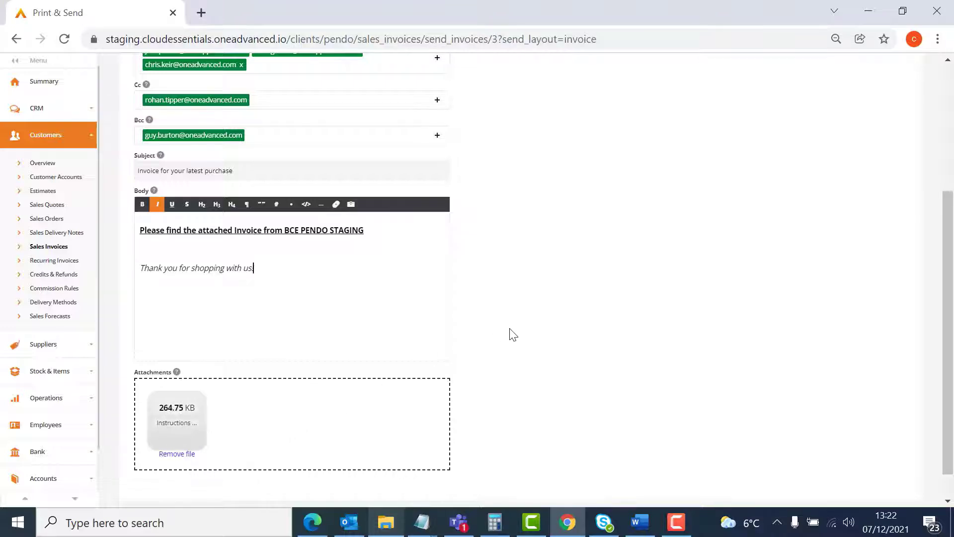
- Preview the document for sales invoice 3 and look over the completed send form
{"action": "scroll", "coordinate": [513, 335], "scroll_direction": "up", "scroll_amount": 4}
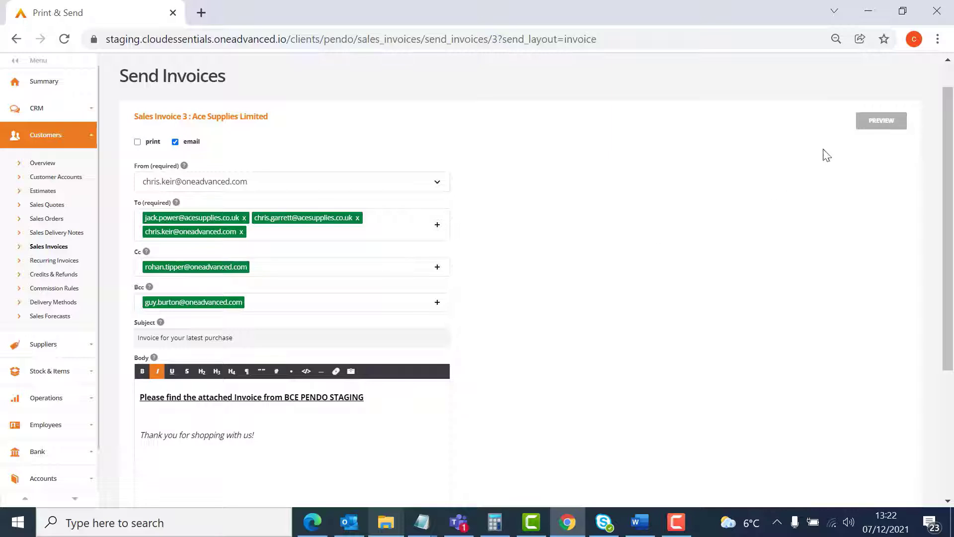
{"action": "left_click", "coordinate": [881, 121]}
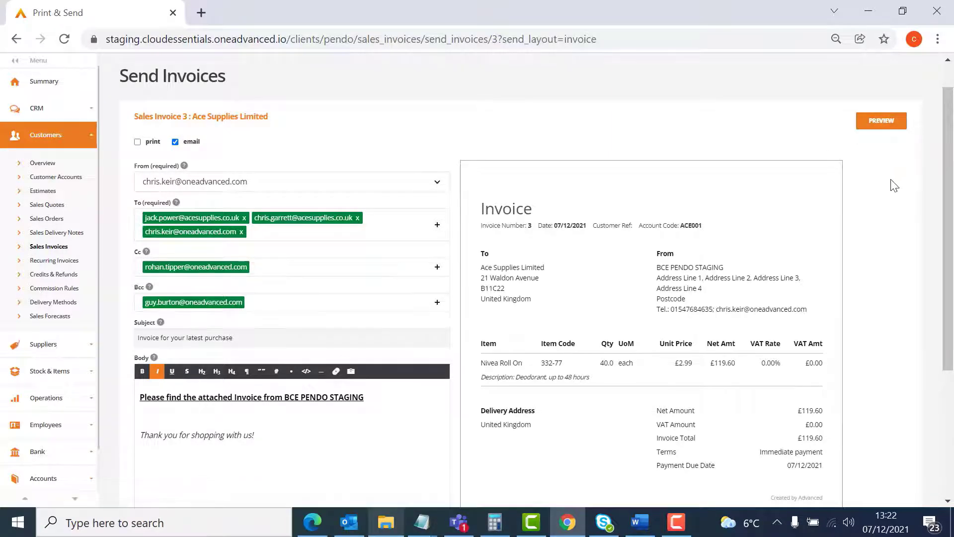
{"action": "scroll", "coordinate": [895, 186], "scroll_direction": "down", "scroll_amount": 4}
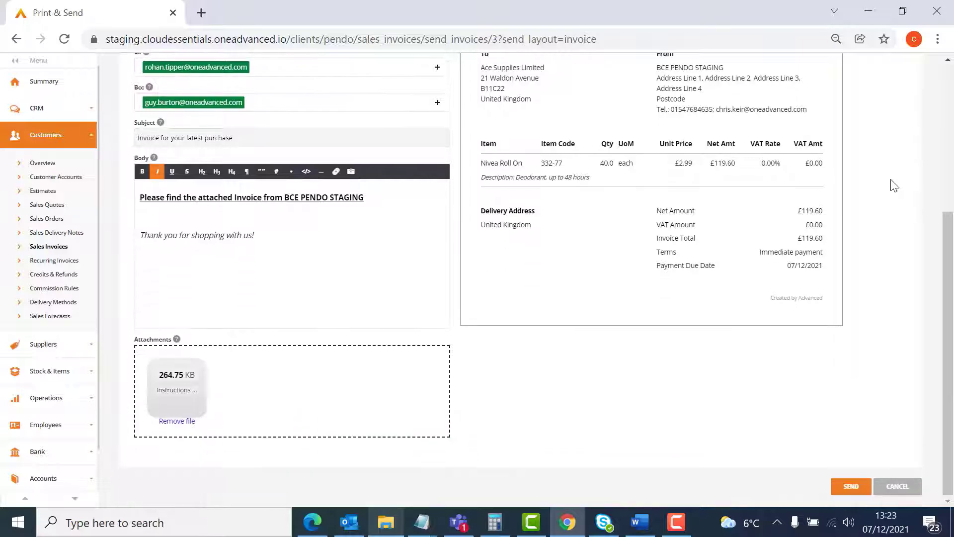
- Send the invoice e-mail and open the received message from its Outlook notification
{"action": "left_click", "coordinate": [851, 486]}
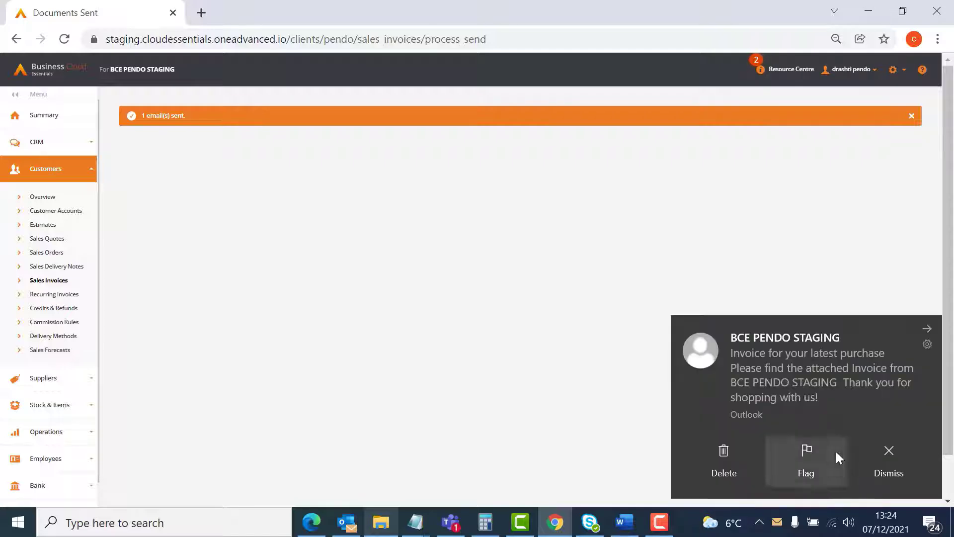
{"action": "left_click", "coordinate": [811, 385]}
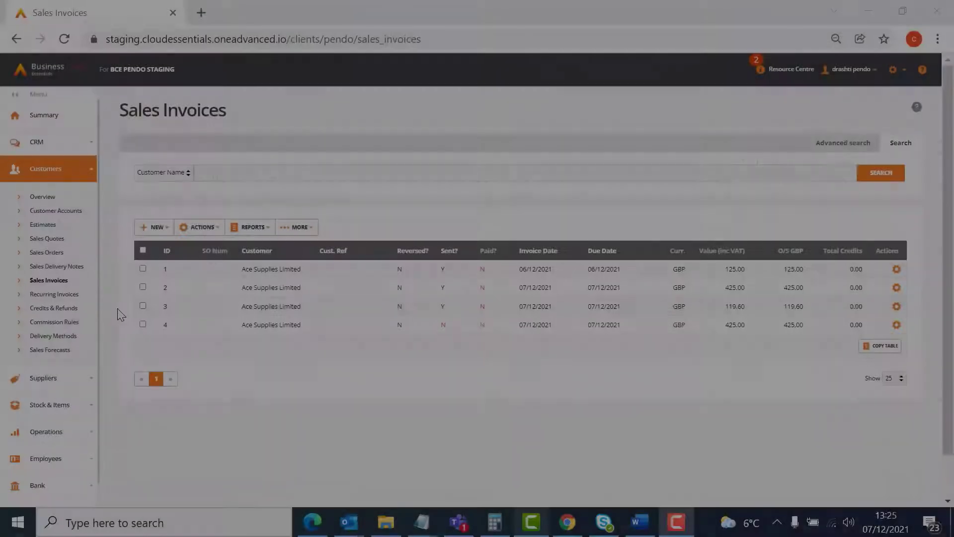
- Open the Print & Send Invoice form for sales invoices 3 and 4 together and show the available sender addresses
{"action": "left_click", "coordinate": [143, 306]}
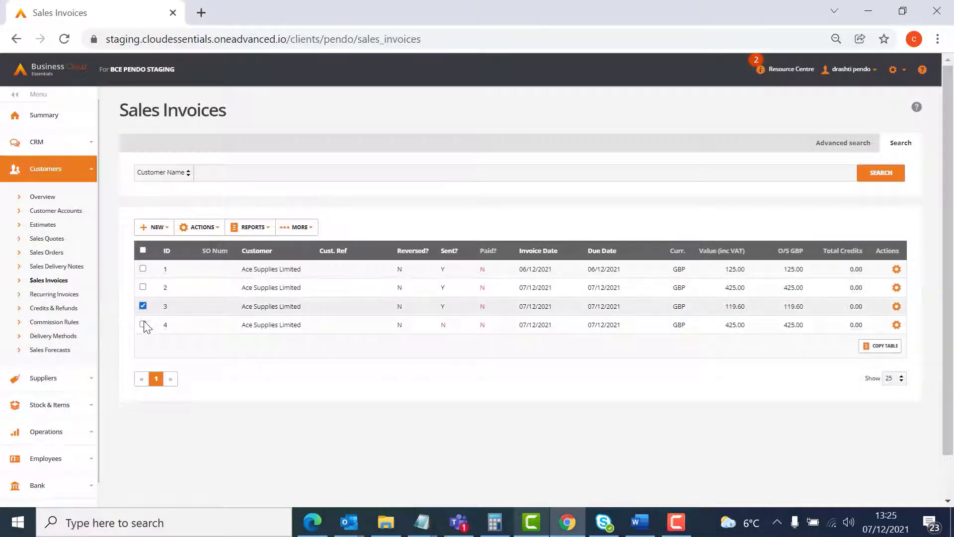
{"action": "left_click", "coordinate": [143, 325]}
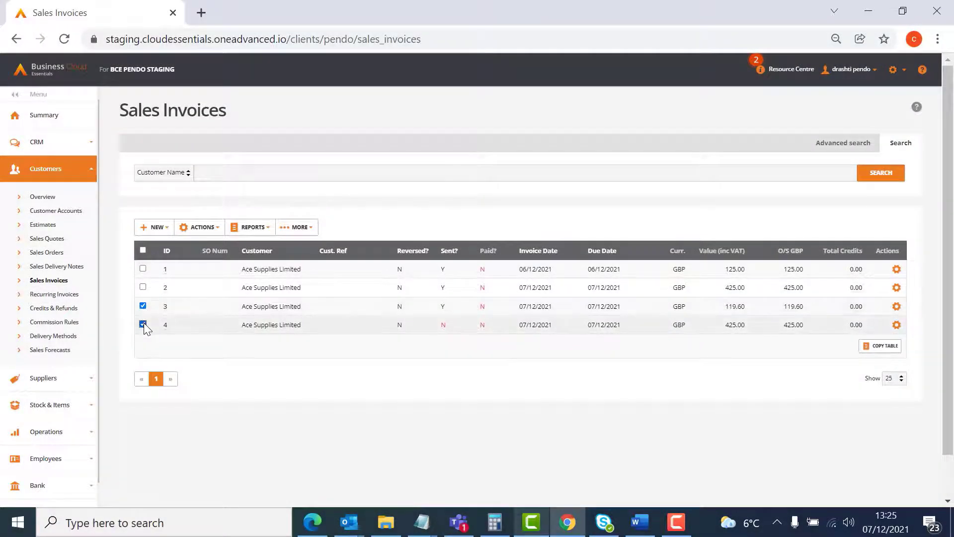
{"action": "left_click", "coordinate": [218, 230]}
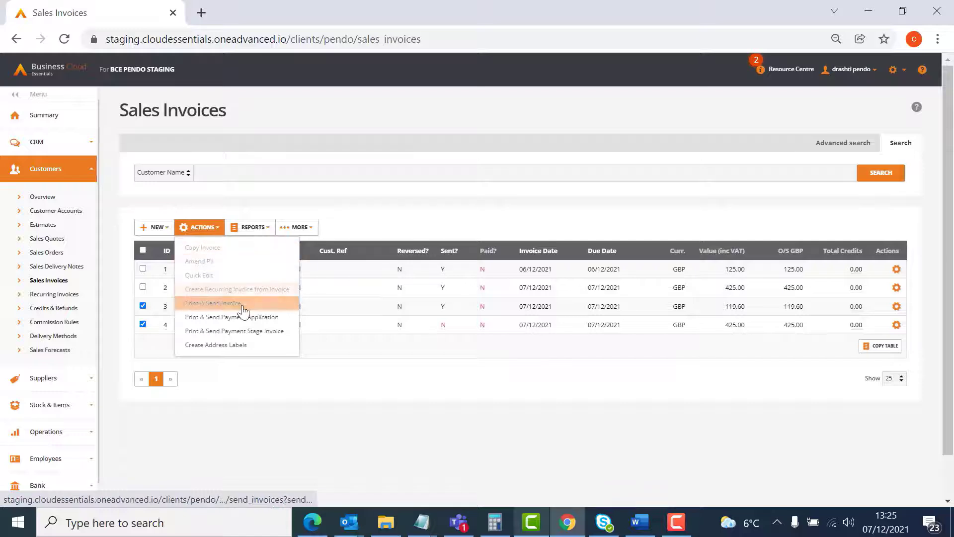
{"action": "left_click", "coordinate": [243, 309]}
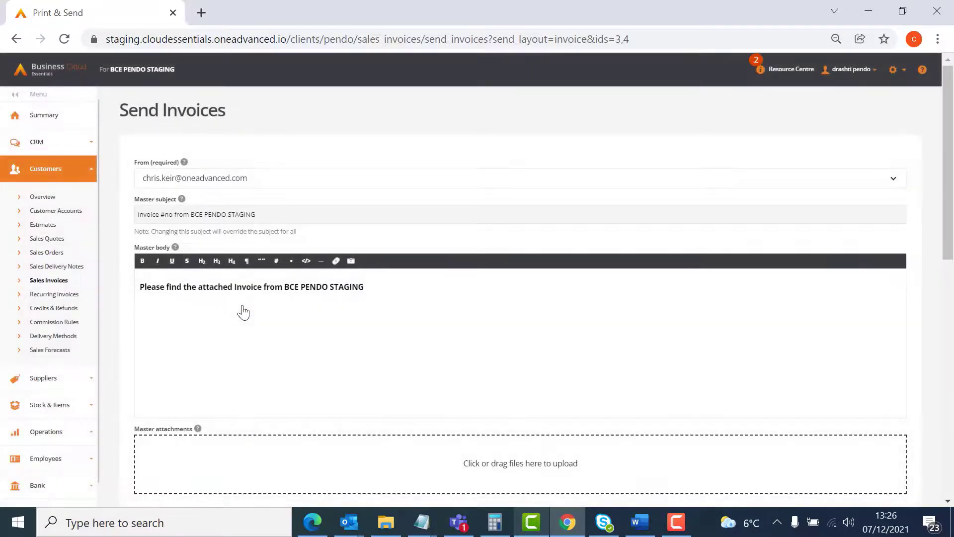
{"action": "left_click", "coordinate": [313, 189]}
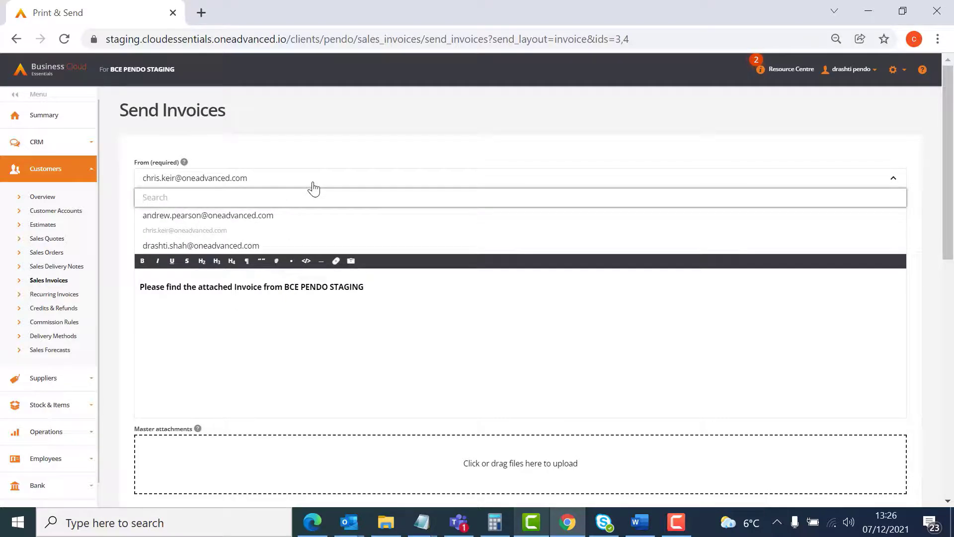
- Keep the selected sender address and review the master subject, body and attachments, and the e-mail details for sales invoice 3
{"action": "left_click", "coordinate": [313, 188]}
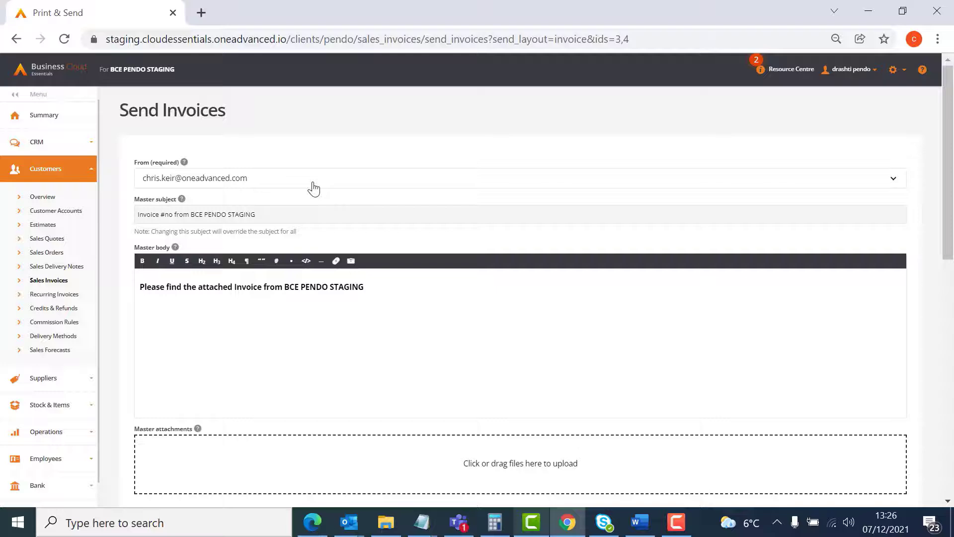
{"action": "left_click", "coordinate": [299, 212]}
{"action": "scroll", "coordinate": [392, 285], "scroll_direction": "down", "scroll_amount": 3}
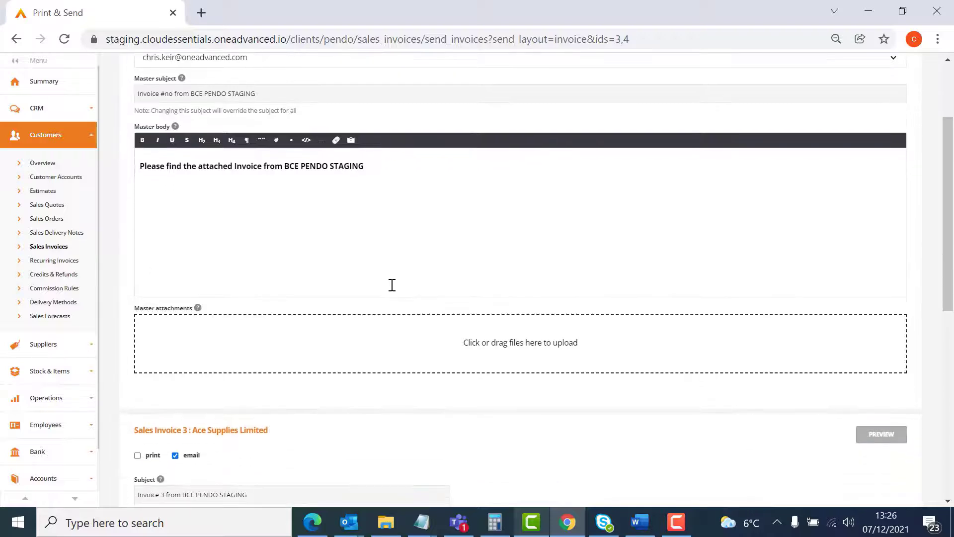
{"action": "scroll", "coordinate": [392, 284], "scroll_direction": "down", "scroll_amount": 2}
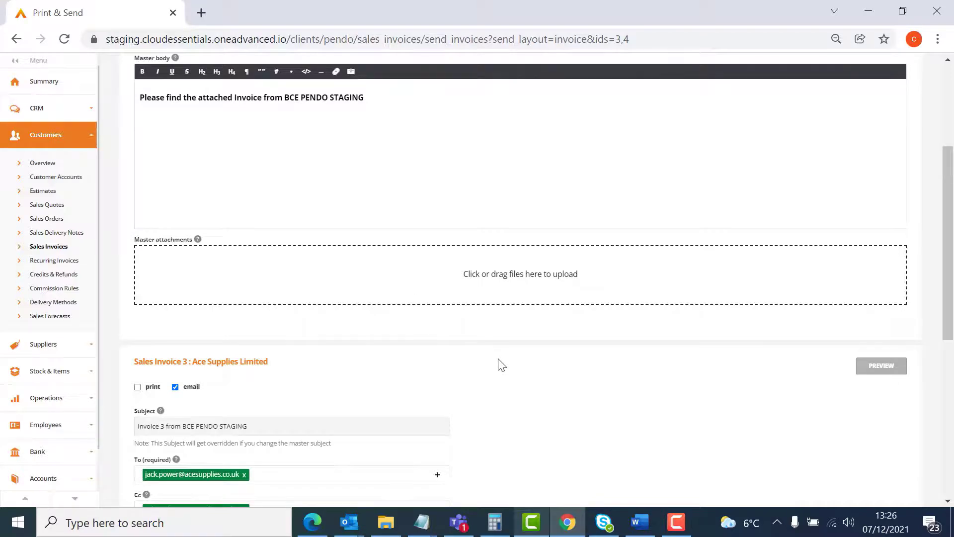
{"action": "scroll", "coordinate": [501, 365], "scroll_direction": "down", "scroll_amount": 3}
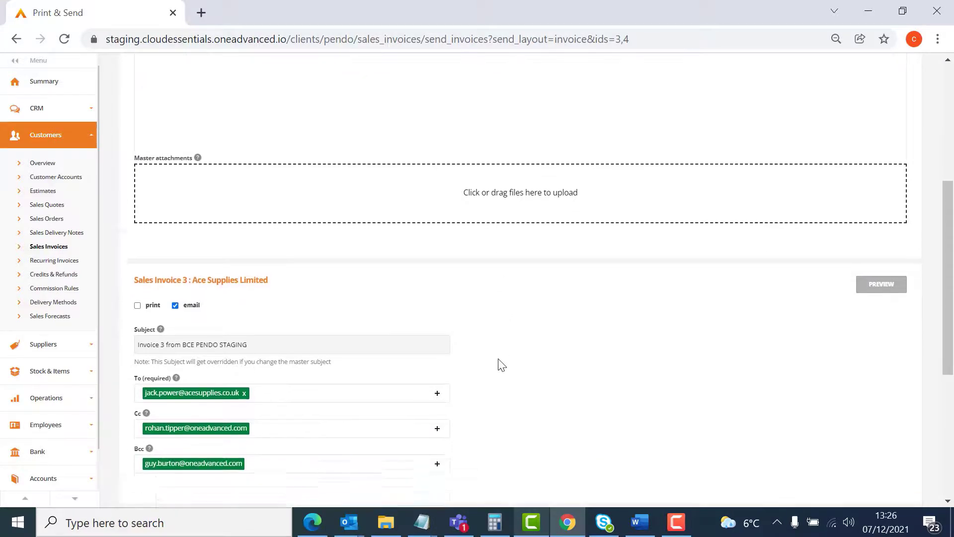
{"action": "scroll", "coordinate": [501, 364], "scroll_direction": "down", "scroll_amount": 1}
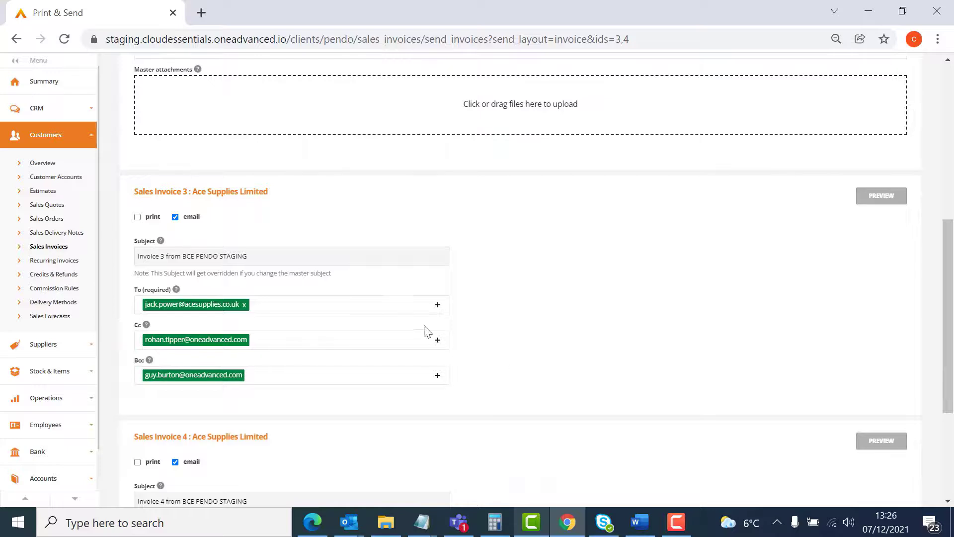
- Check the individual subject and recipients of sales invoices 3 and 4, and send both invoices by e-mail
{"action": "left_click", "coordinate": [396, 314]}
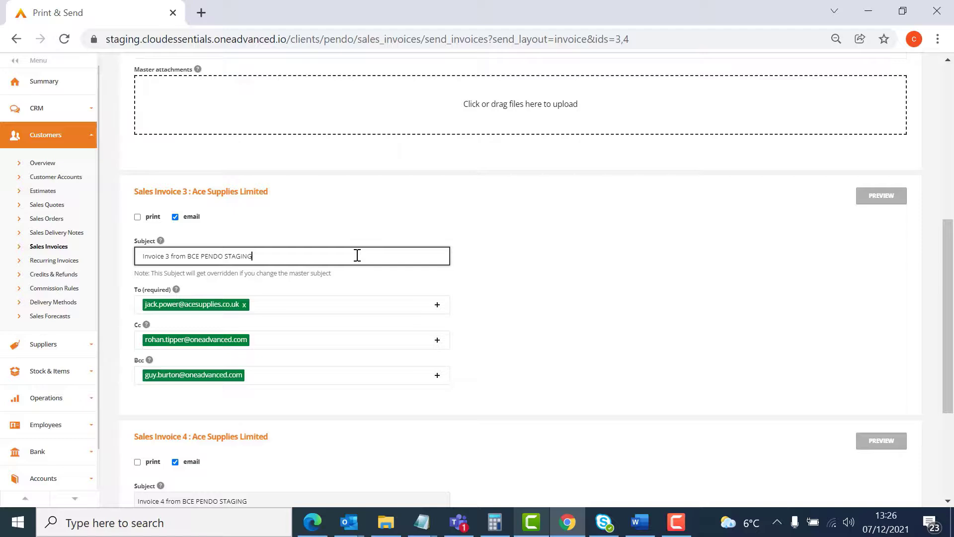
{"action": "scroll", "coordinate": [466, 298], "scroll_direction": "down", "scroll_amount": 4}
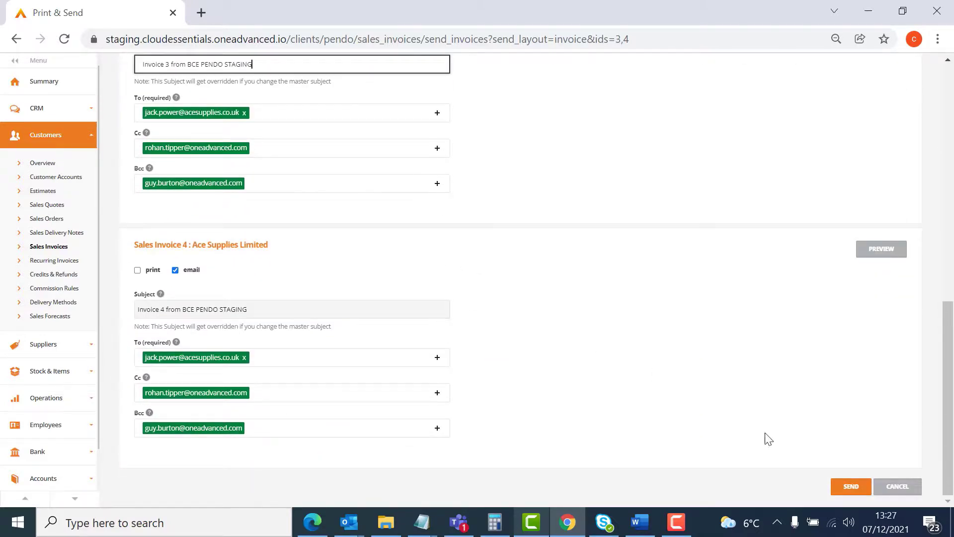
{"action": "left_click", "coordinate": [839, 491]}
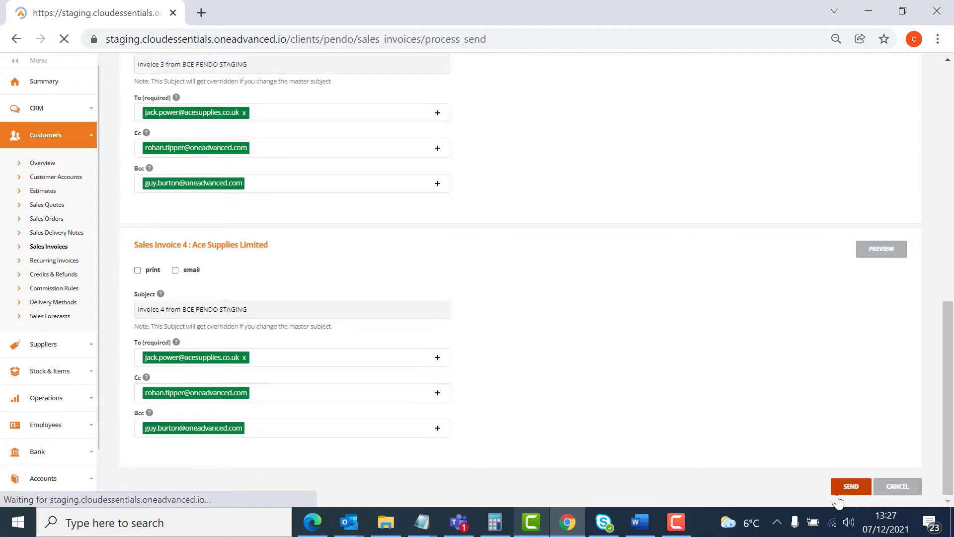